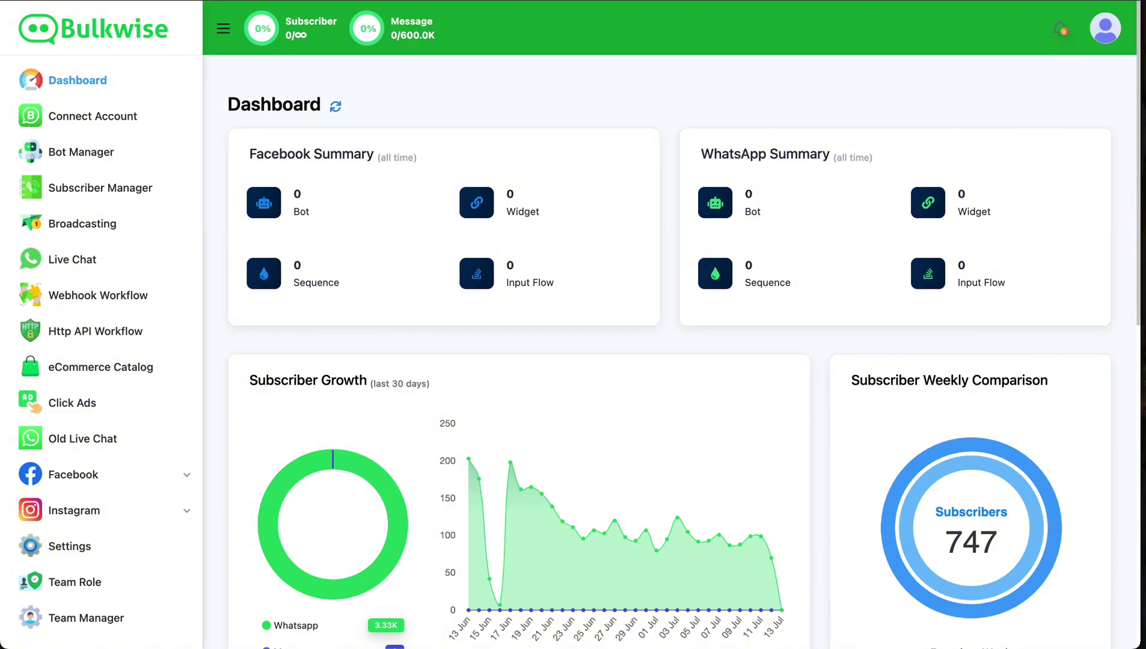
# Open the Connect WhatsApp Business page from Connect Account in the Bulkwise sidebar
pyautogui.click(131, 120)
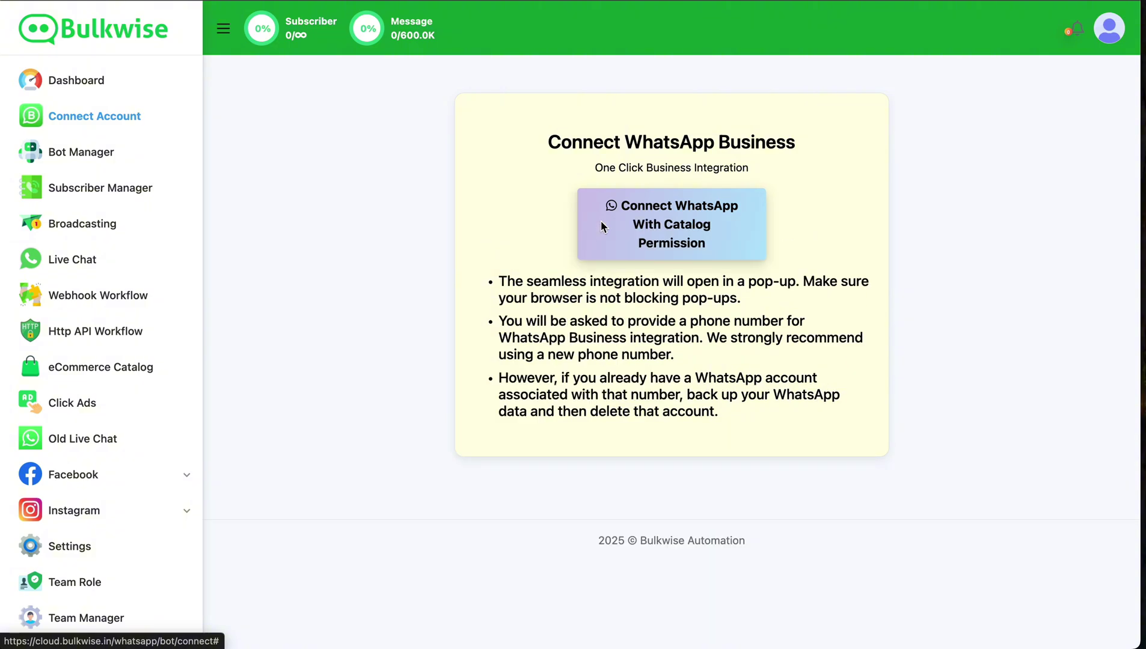
# Launch the WhatsApp signup with catalog permission as the signed-in Facebook user
pyautogui.click(601, 224)
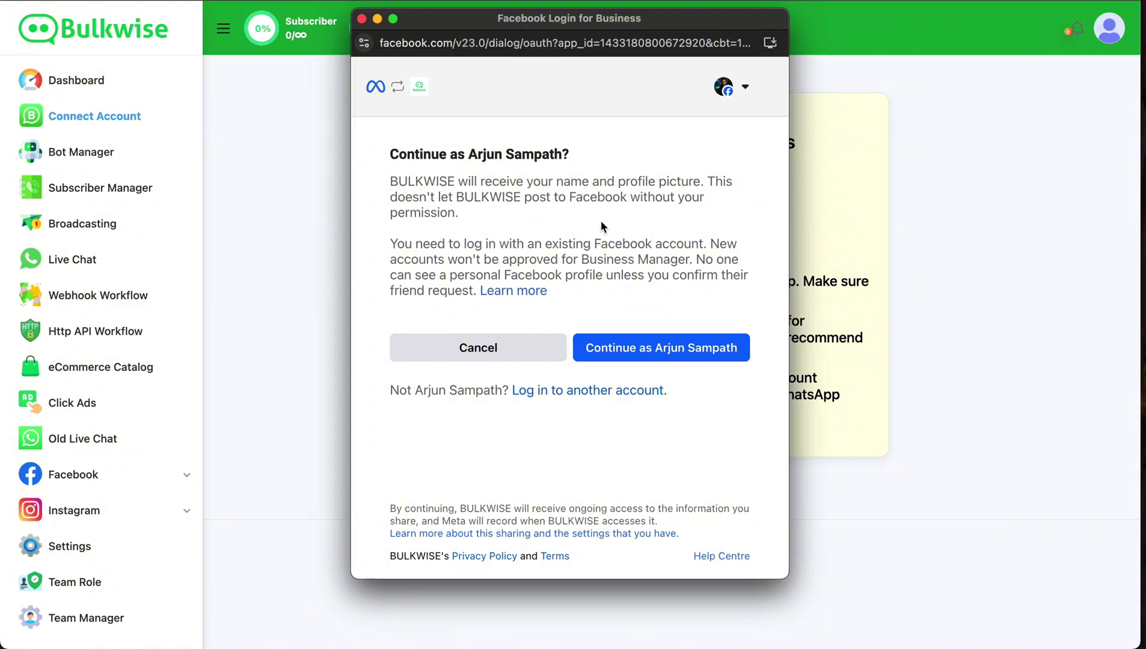
pyautogui.click(644, 338)
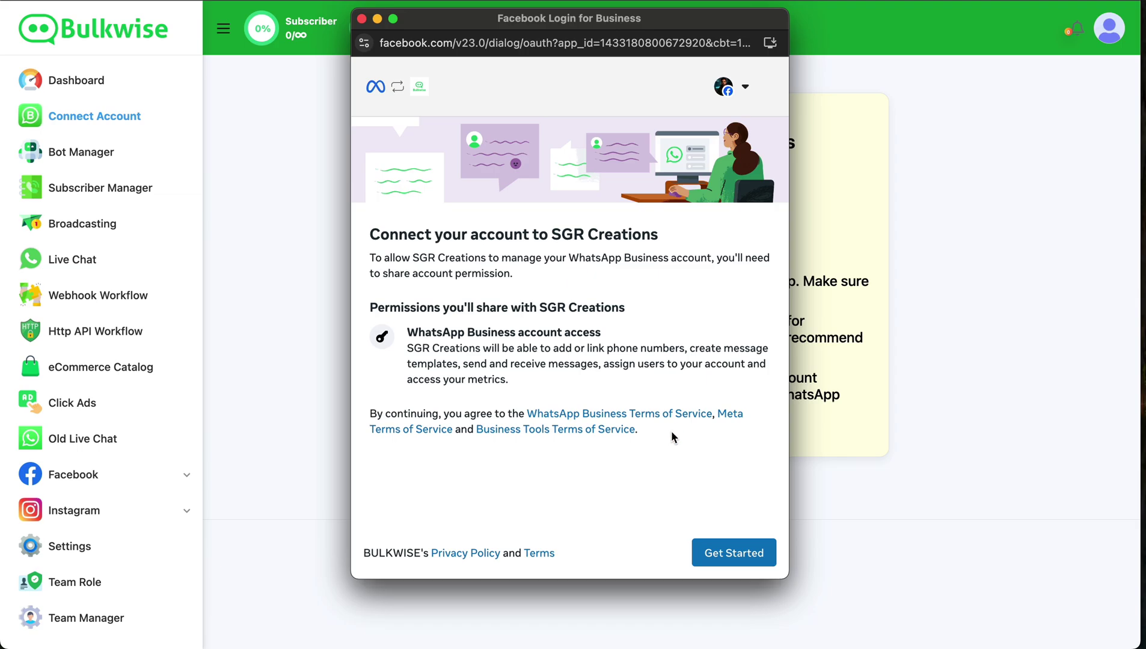
pyautogui.click(705, 552)
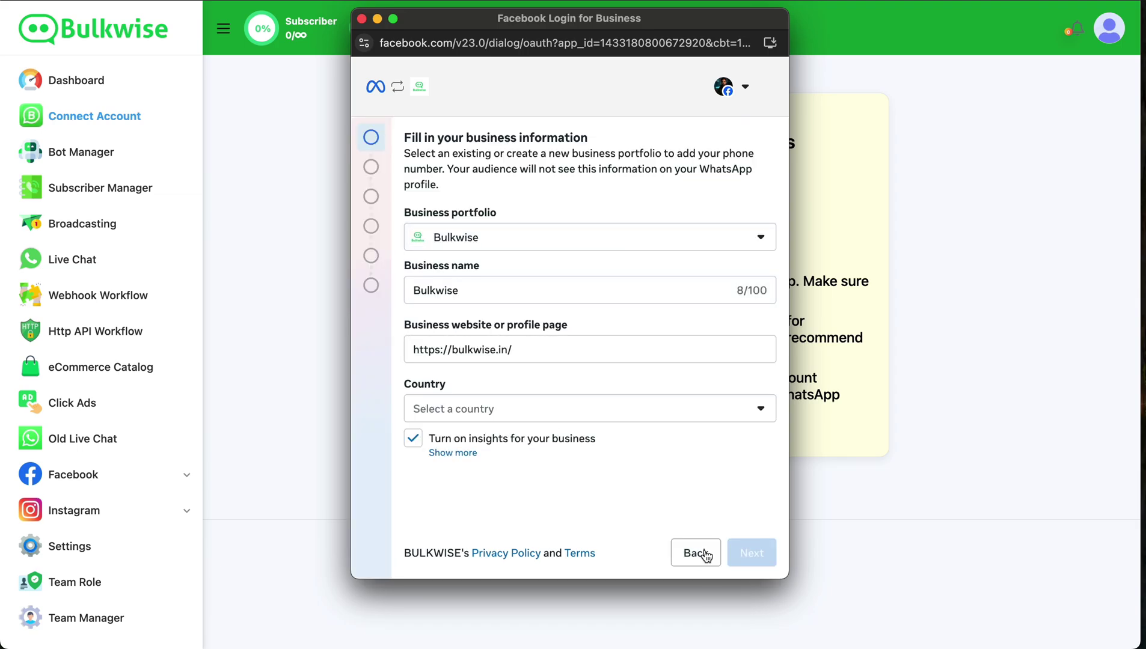
# Submit business information with the Bulkwise portfolio and India as the country
pyautogui.click(738, 249)
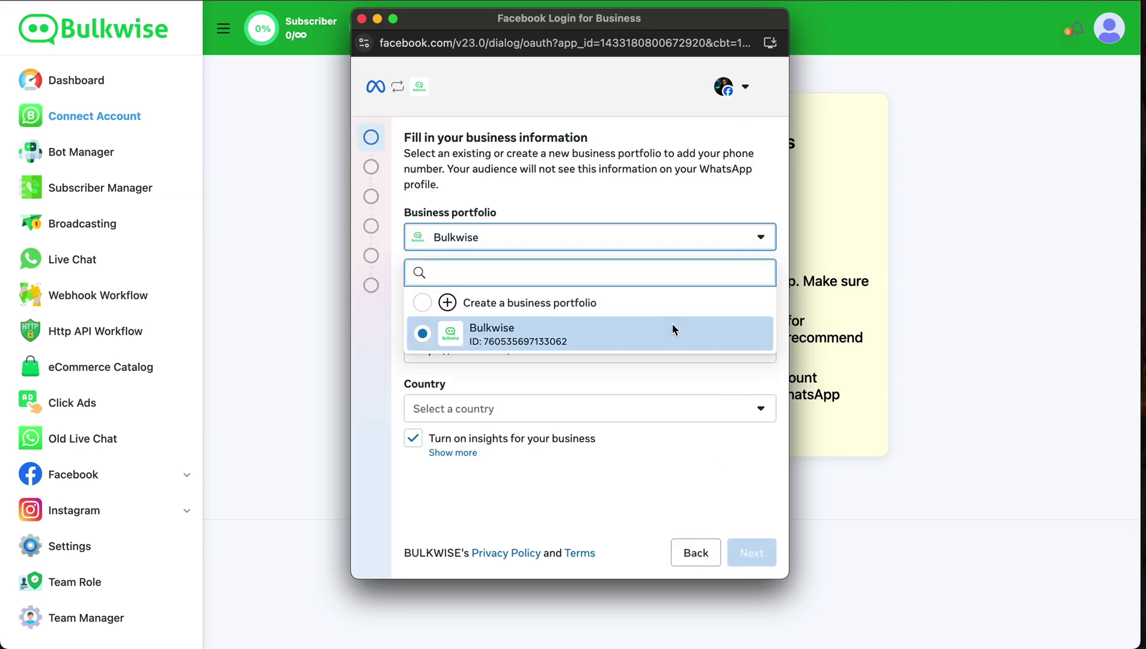
pyautogui.click(503, 342)
pyautogui.click(529, 290)
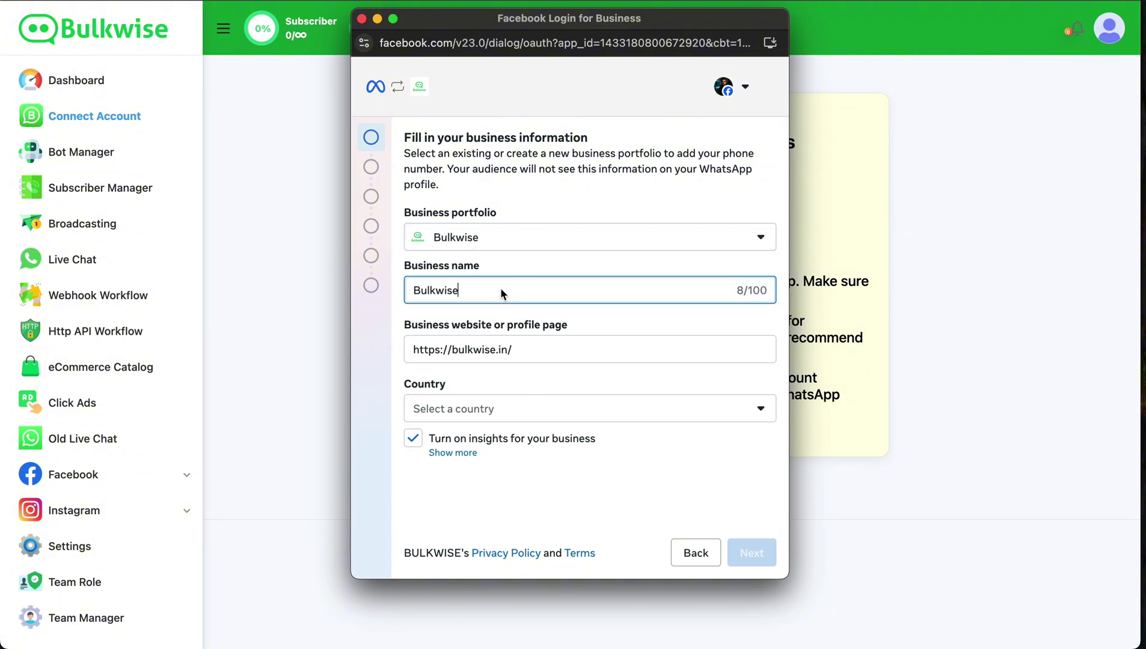
pyautogui.click(508, 409)
pyautogui.write('ind')
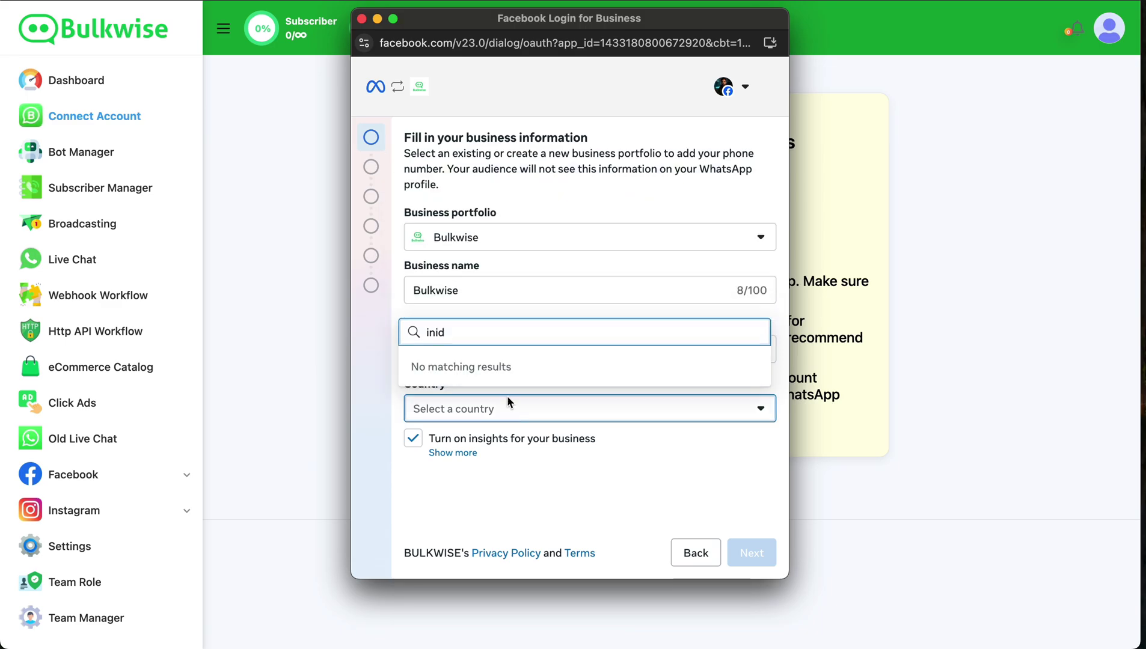
pyautogui.click(489, 346)
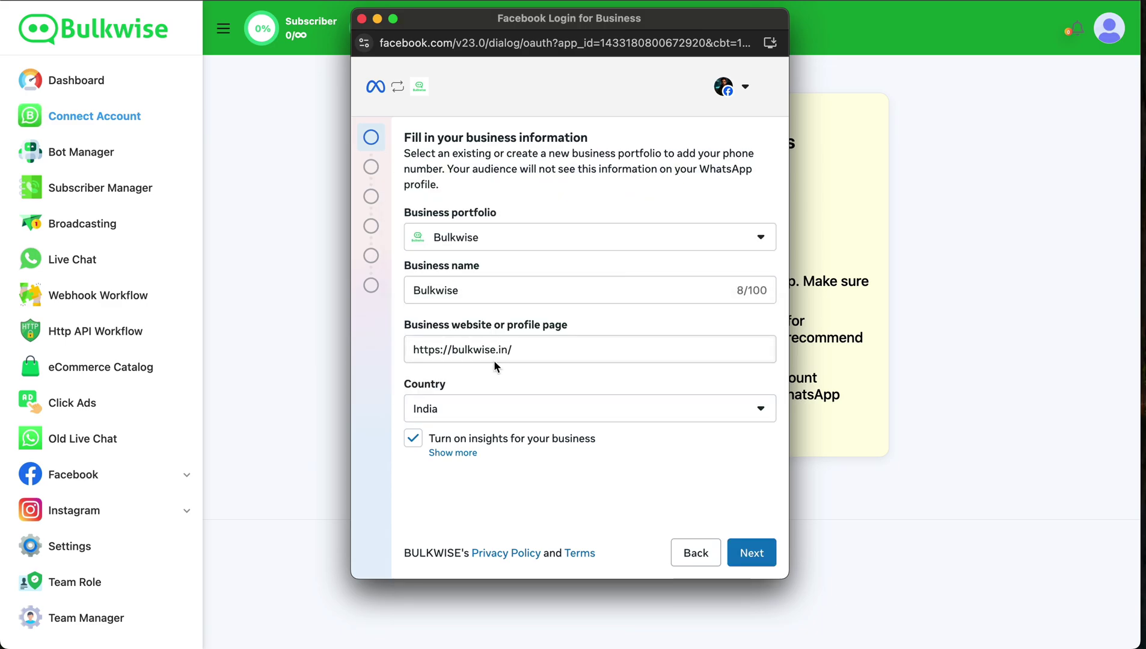
pyautogui.click(752, 553)
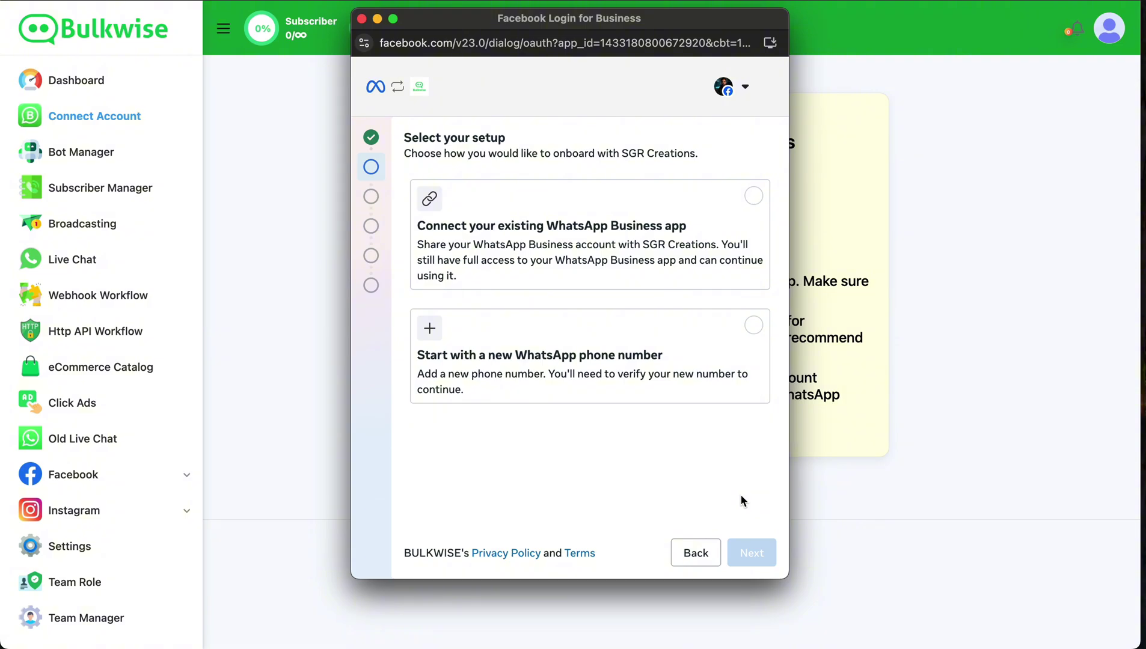
# Choose the existing WhatsApp Business app and enter the business phone number with India's +91 code
pyautogui.click(725, 246)
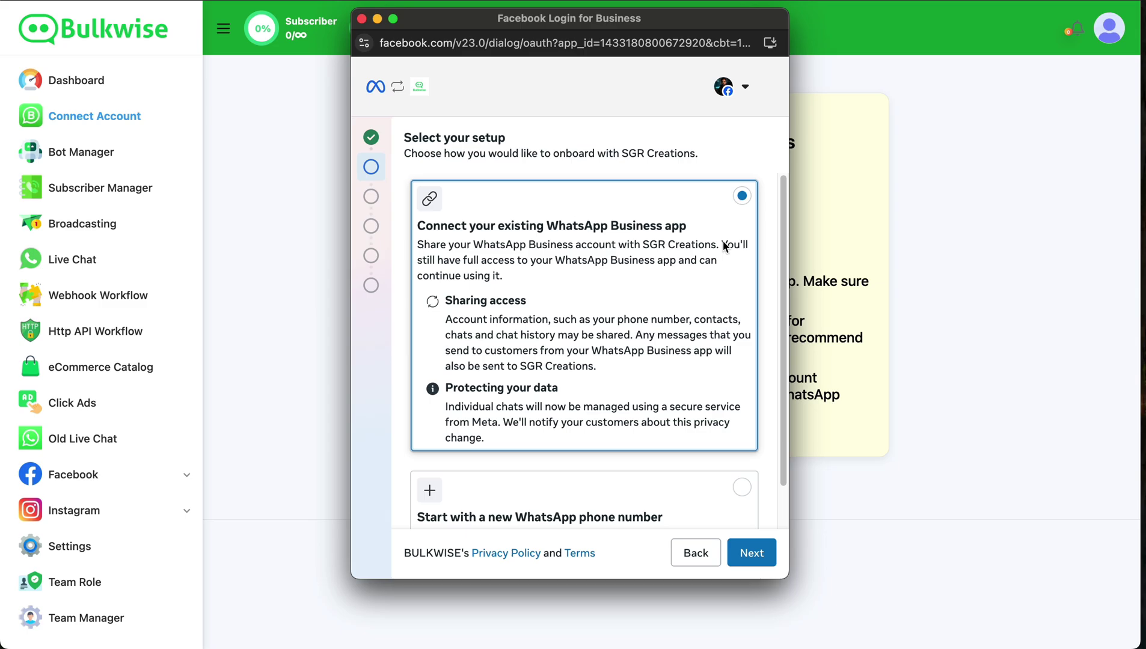
pyautogui.click(752, 553)
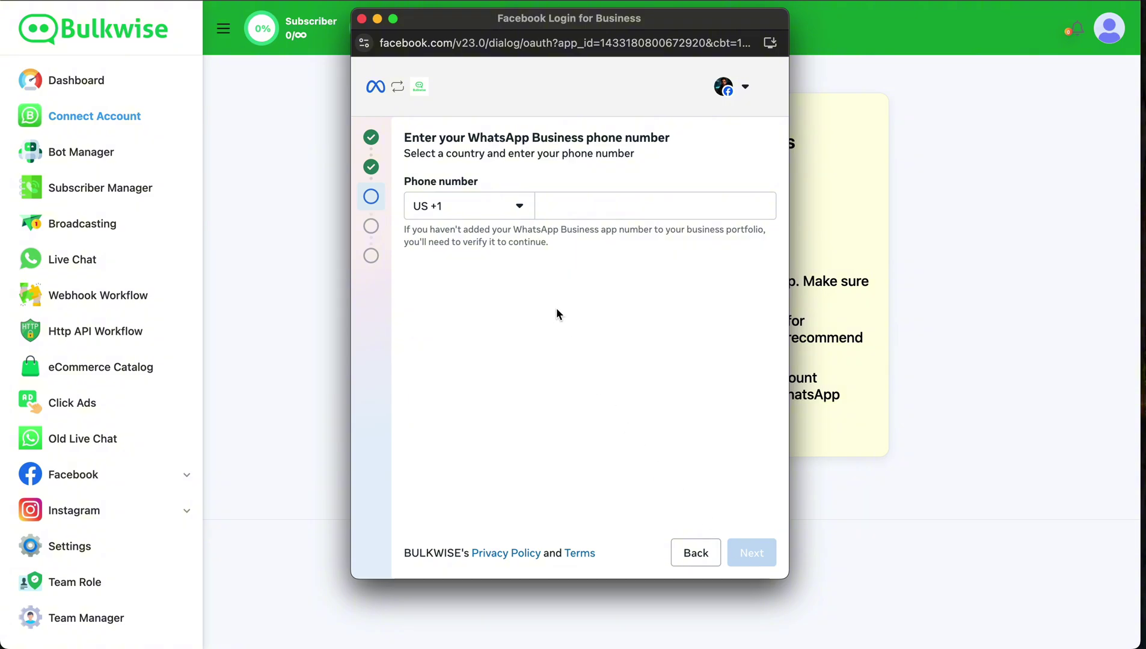
pyautogui.click(506, 206)
pyautogui.write('91')
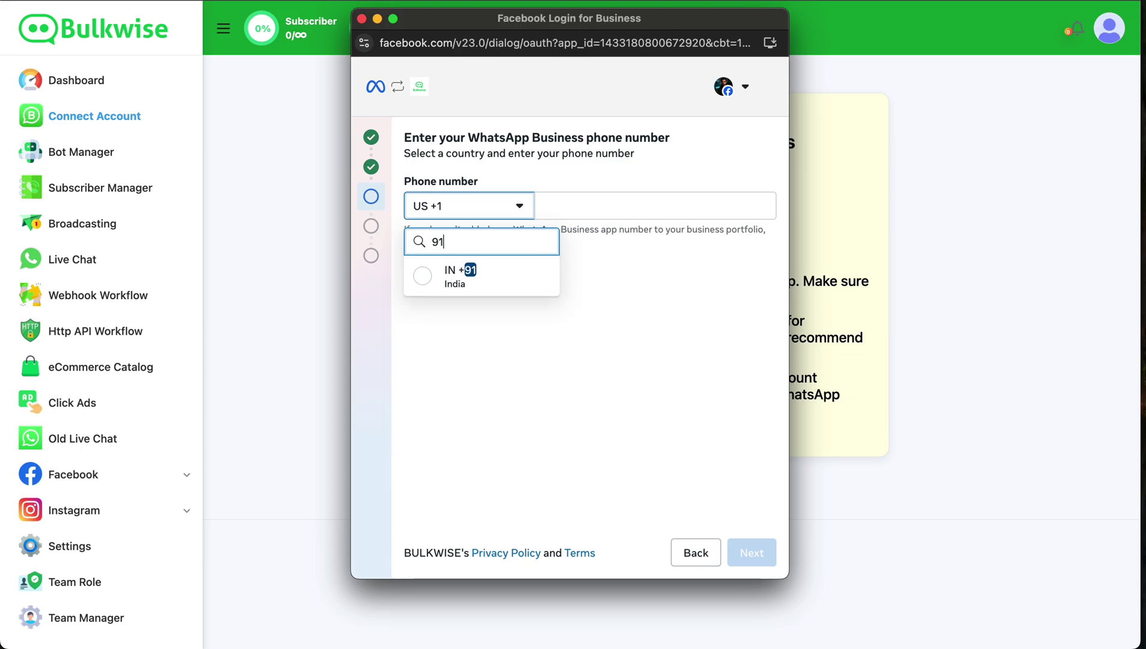
pyautogui.click(520, 270)
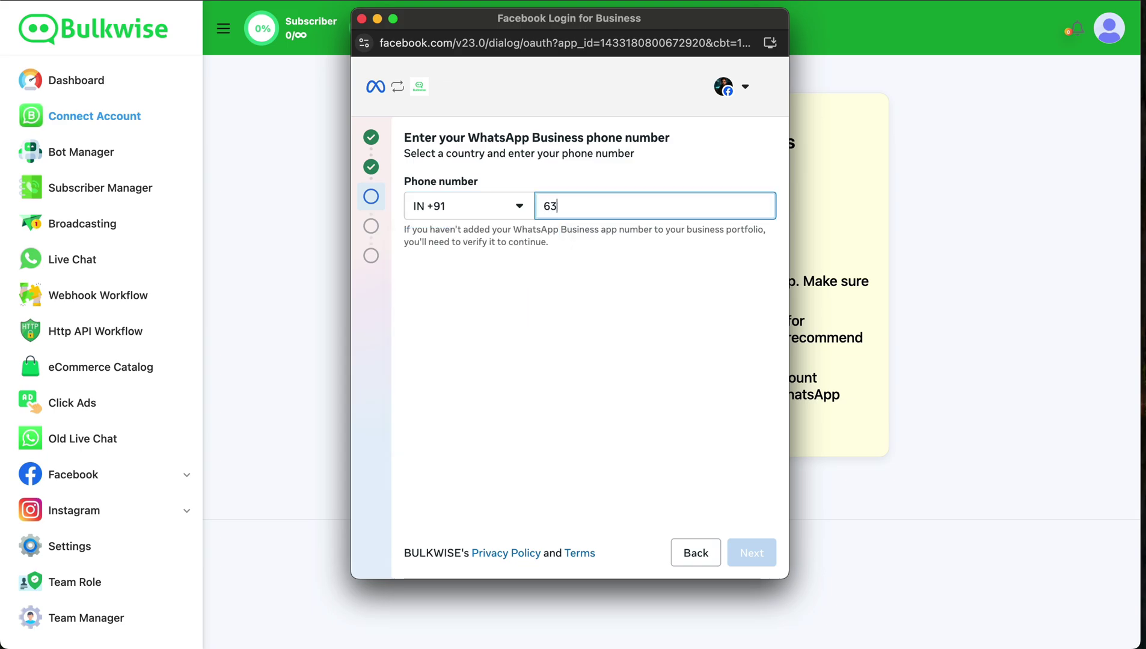
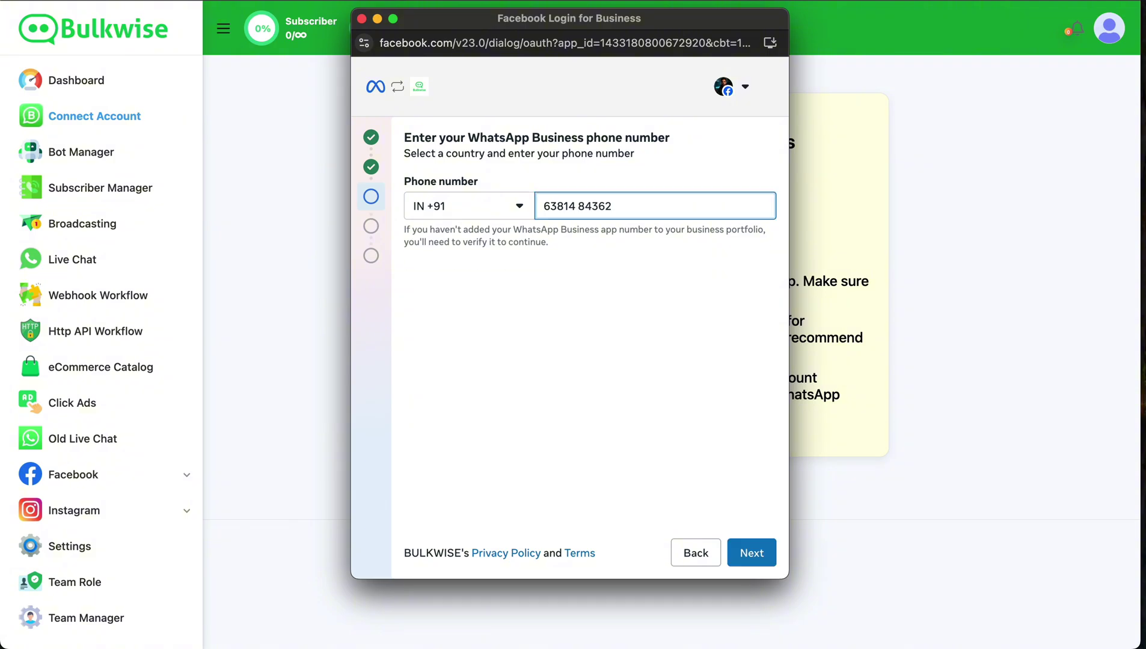
pyautogui.click(748, 553)
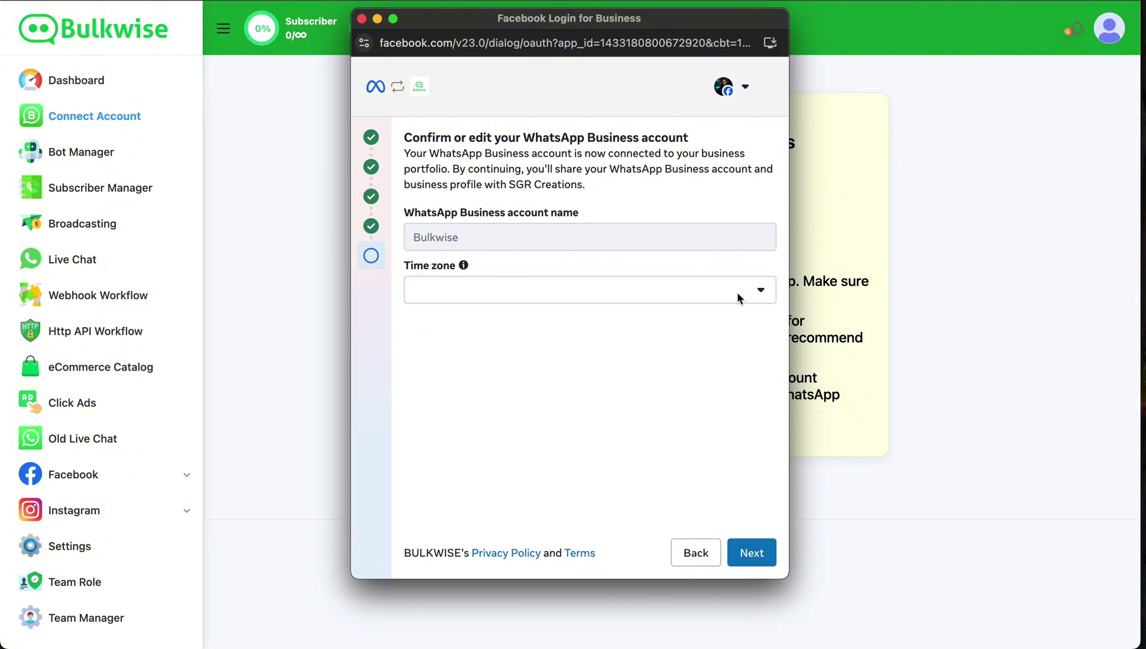
# Confirm the WhatsApp account with time zone Asia/Kolkata, then load business.facebook.com/settings
pyautogui.click(739, 297)
pyautogui.write('ko')
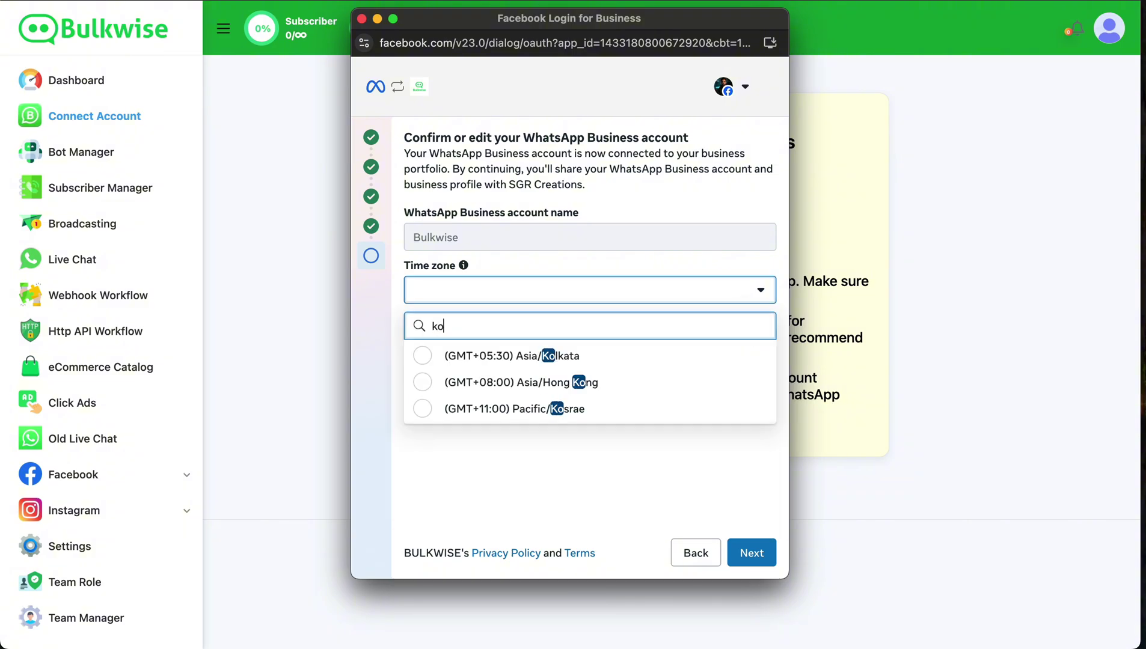
pyautogui.write('l')
pyautogui.click(705, 357)
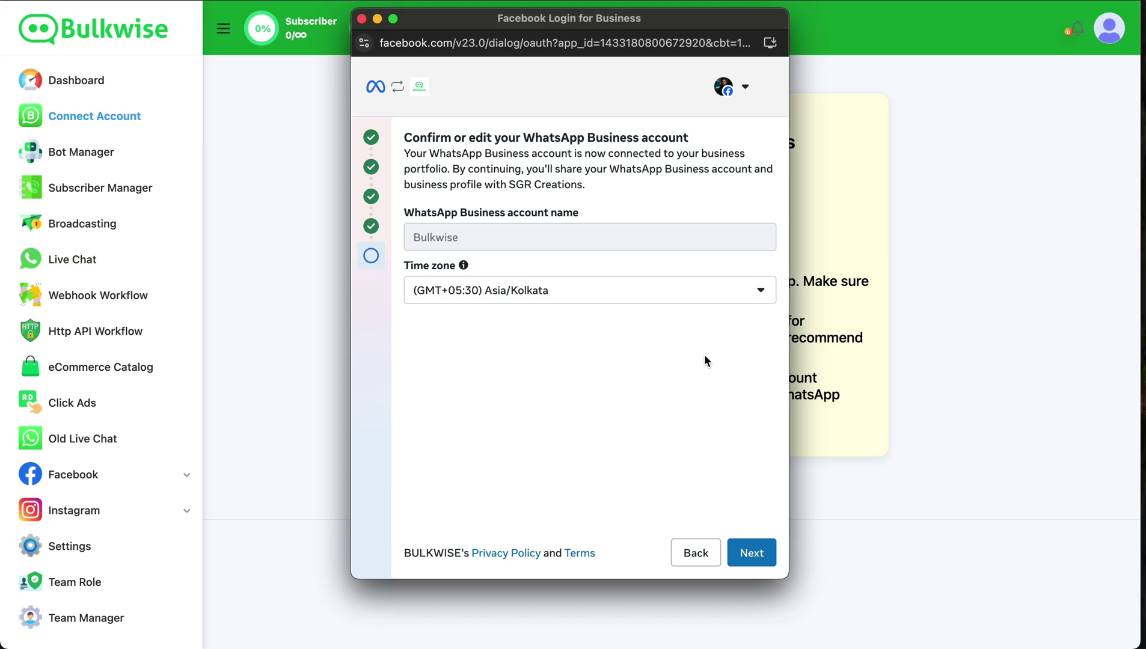
pyautogui.click(749, 553)
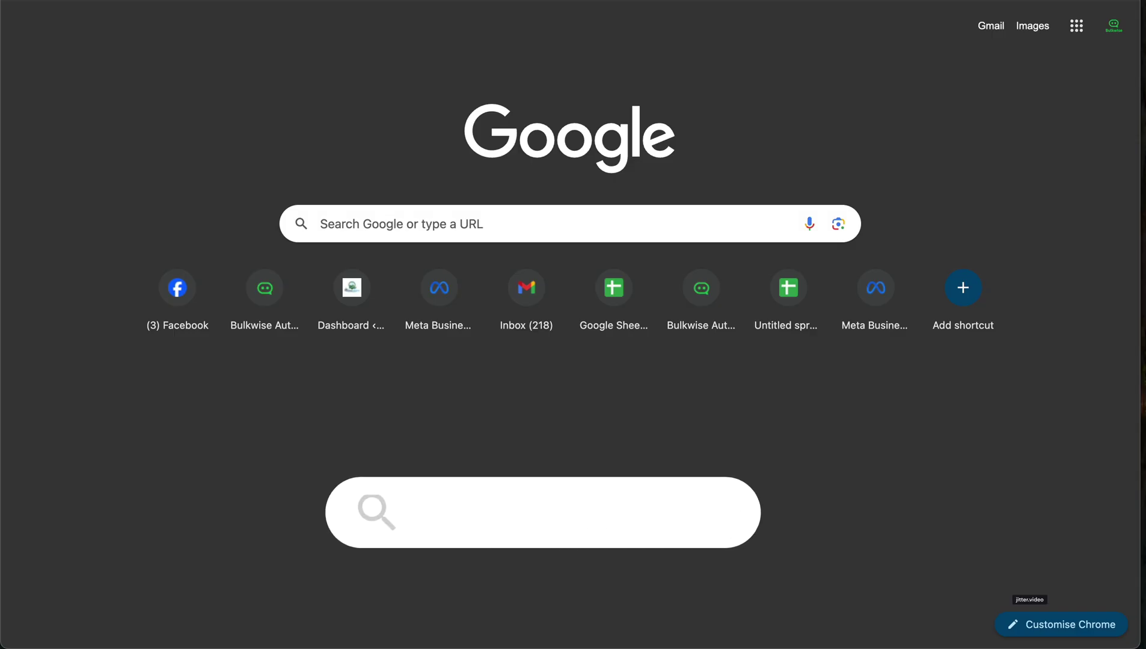
pyautogui.write('business.facebook.com/')
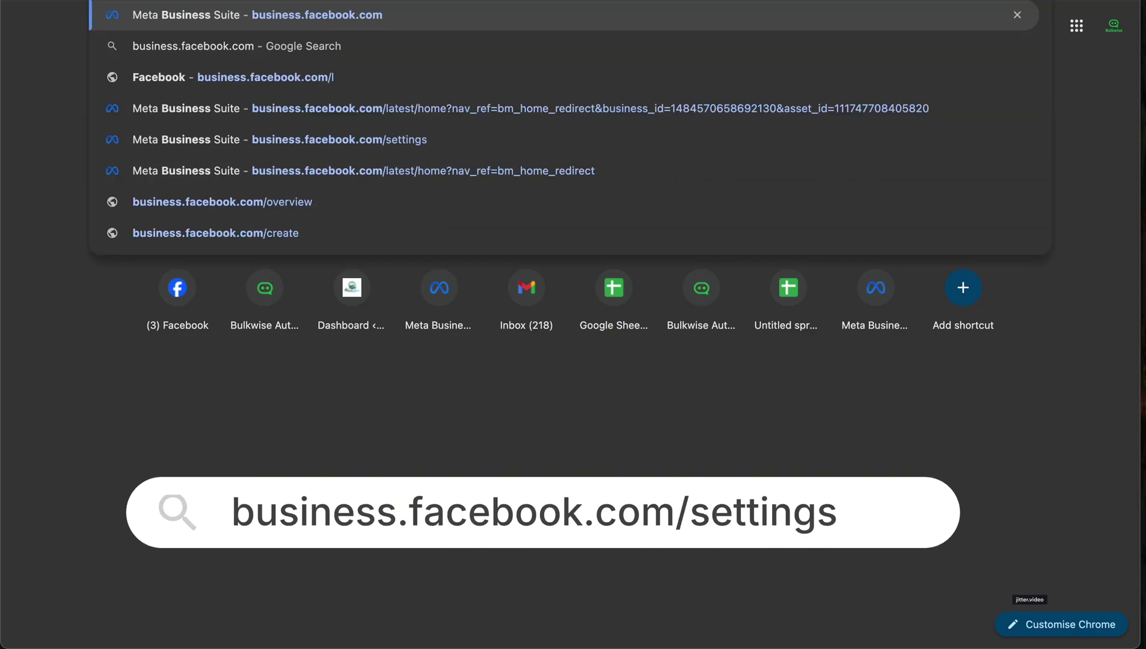
pyautogui.write('sett')
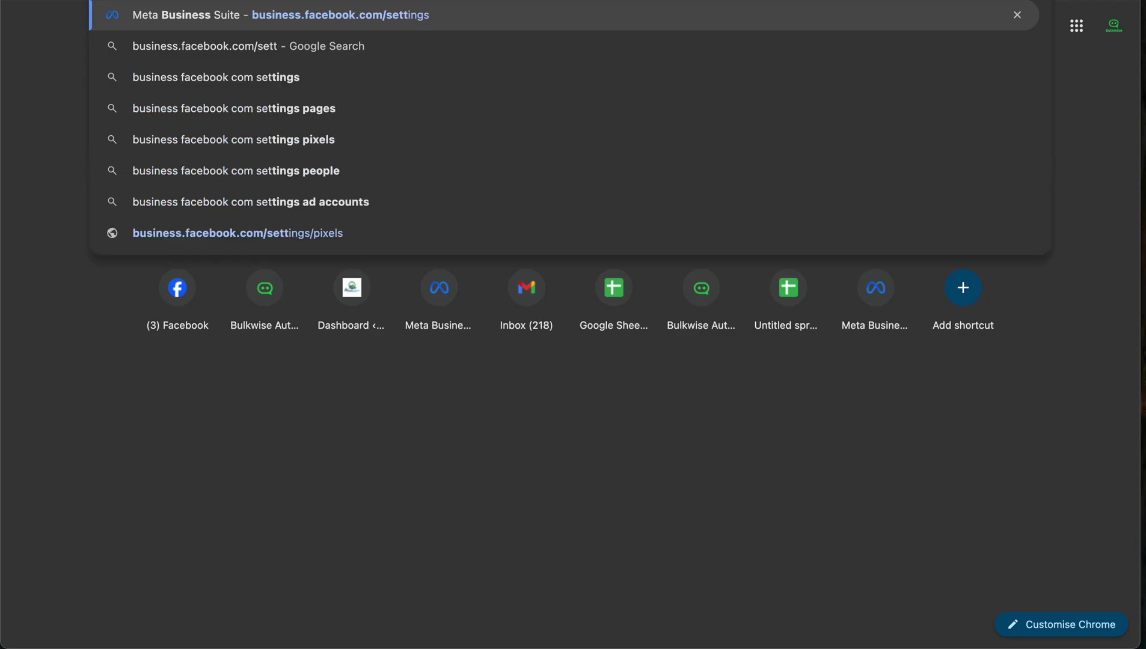
pyautogui.press('Return')
# Go to Commerce Manager through All tools and start a new product catalogue
pyautogui.moveTo(5, 245)
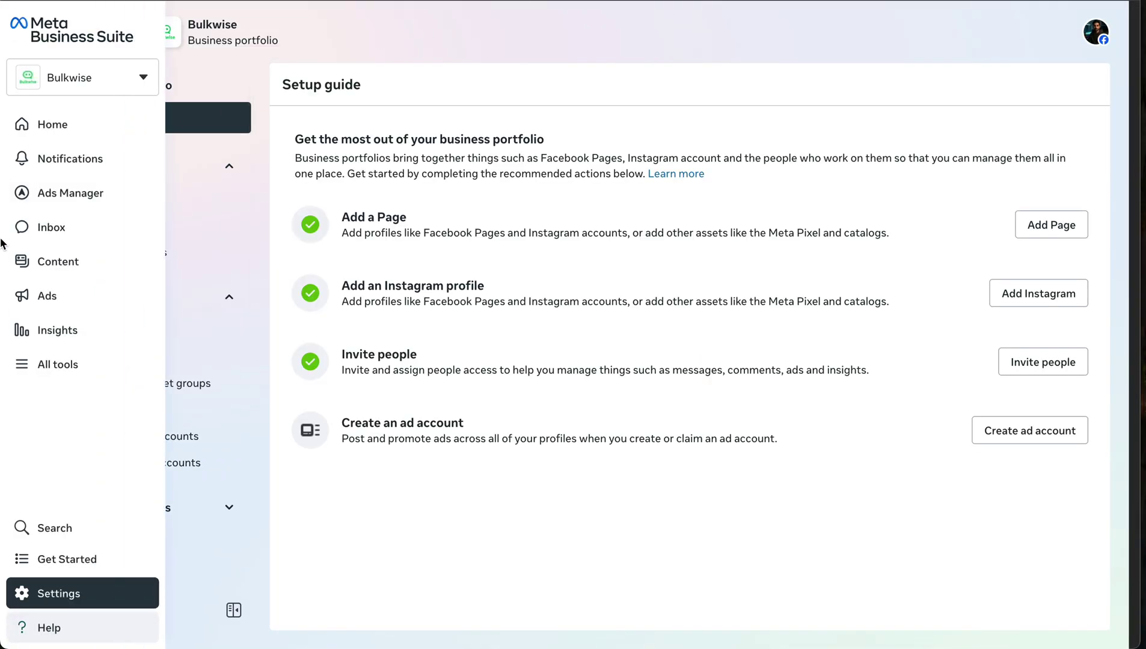
pyautogui.click(109, 368)
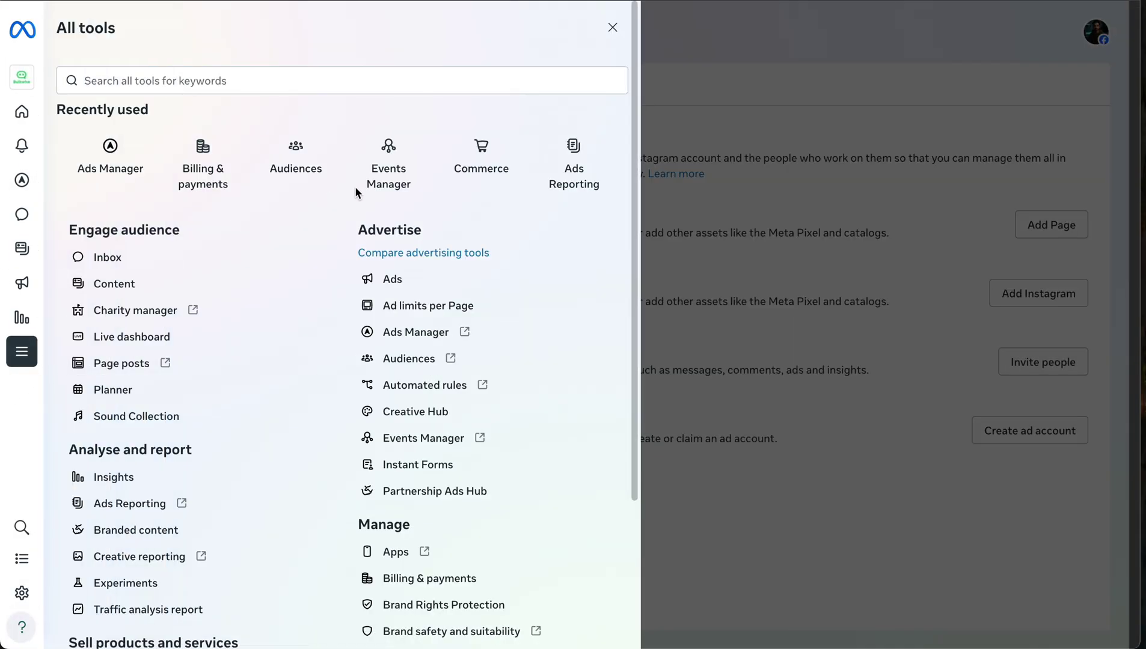
pyautogui.scroll(-3, 475, 154)
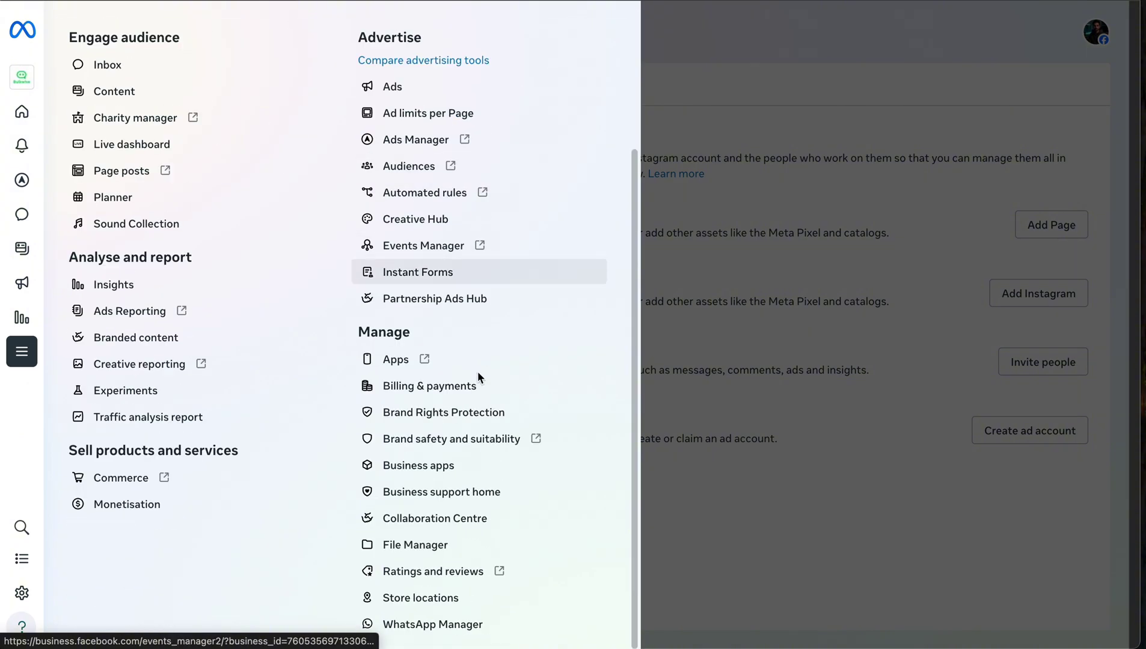
pyautogui.click(120, 479)
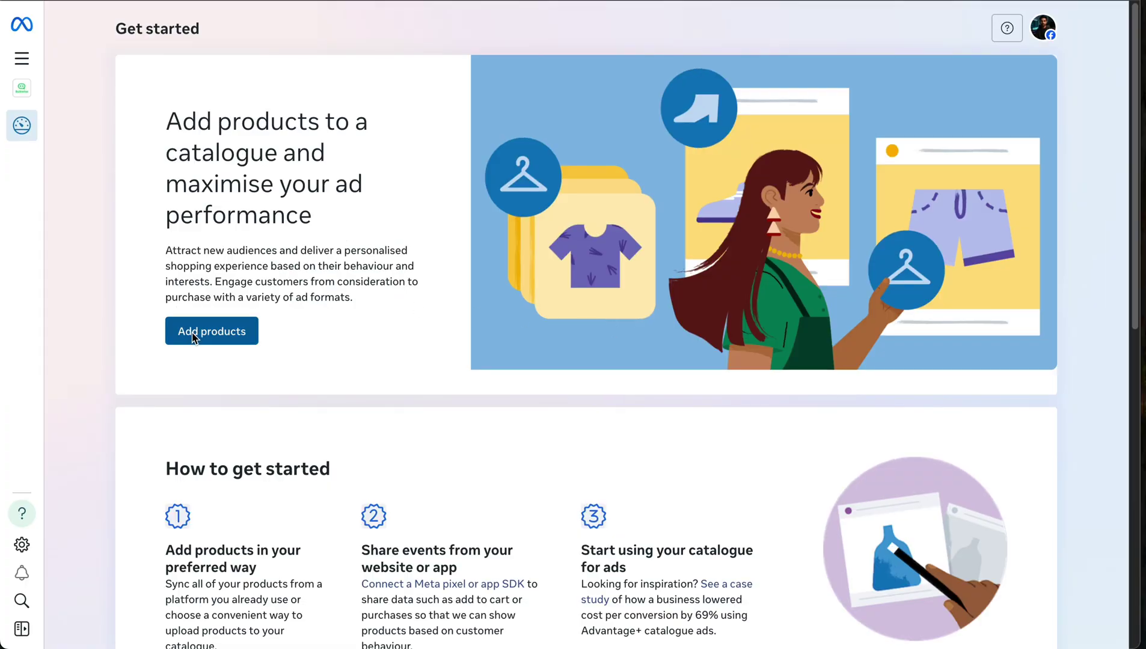
pyautogui.click(193, 338)
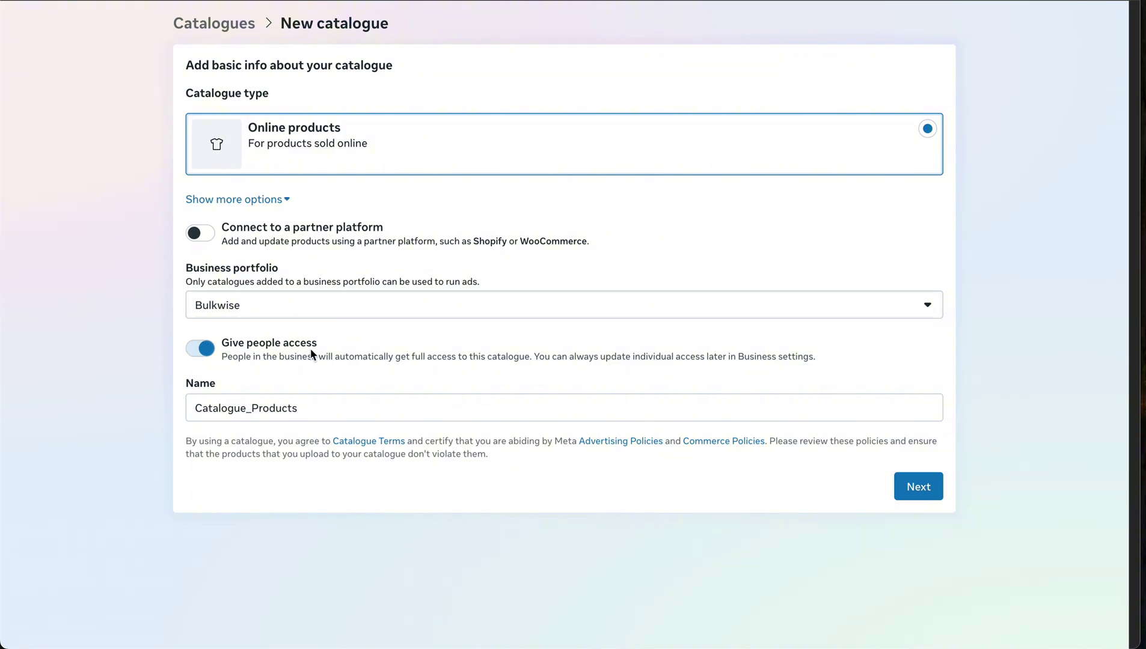
# Name the Online products catalogue Bulkwise_catalogue, skipping event tracking and product upload
pyautogui.doubleClick(287, 407)
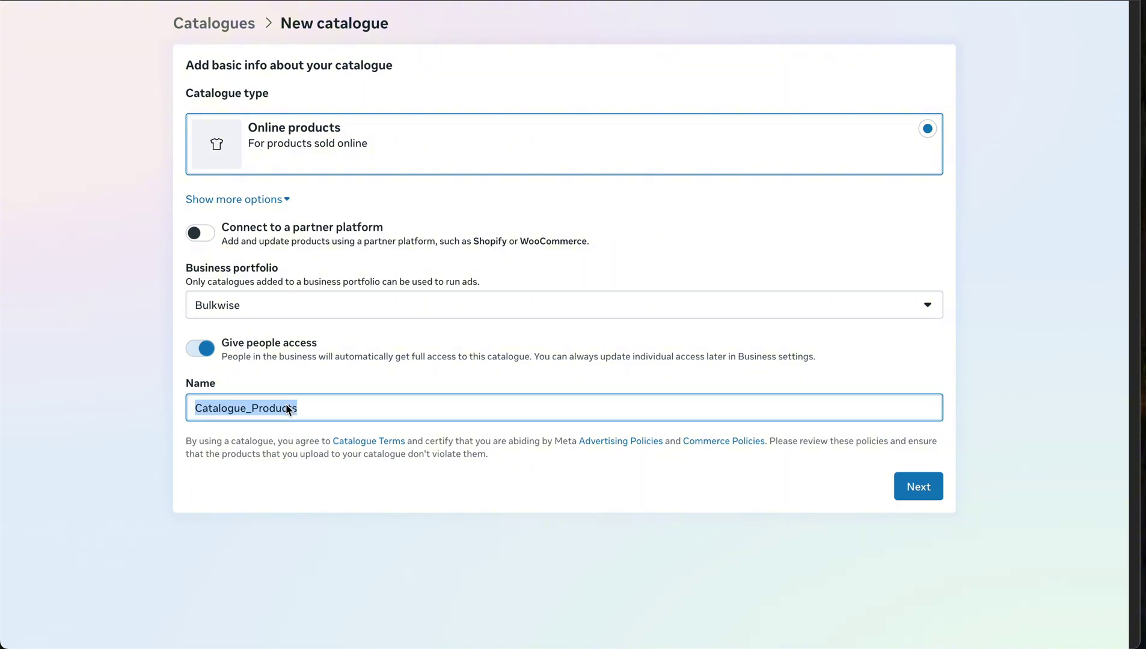
pyautogui.write('Bulkwise_catalogue')
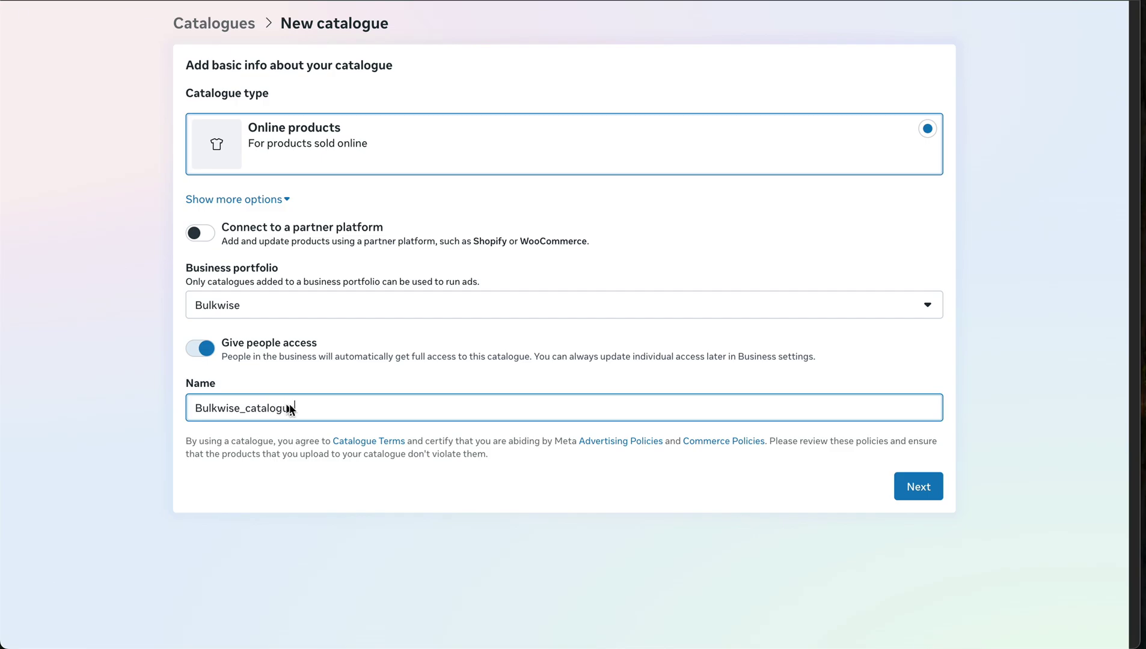
pyautogui.click(925, 493)
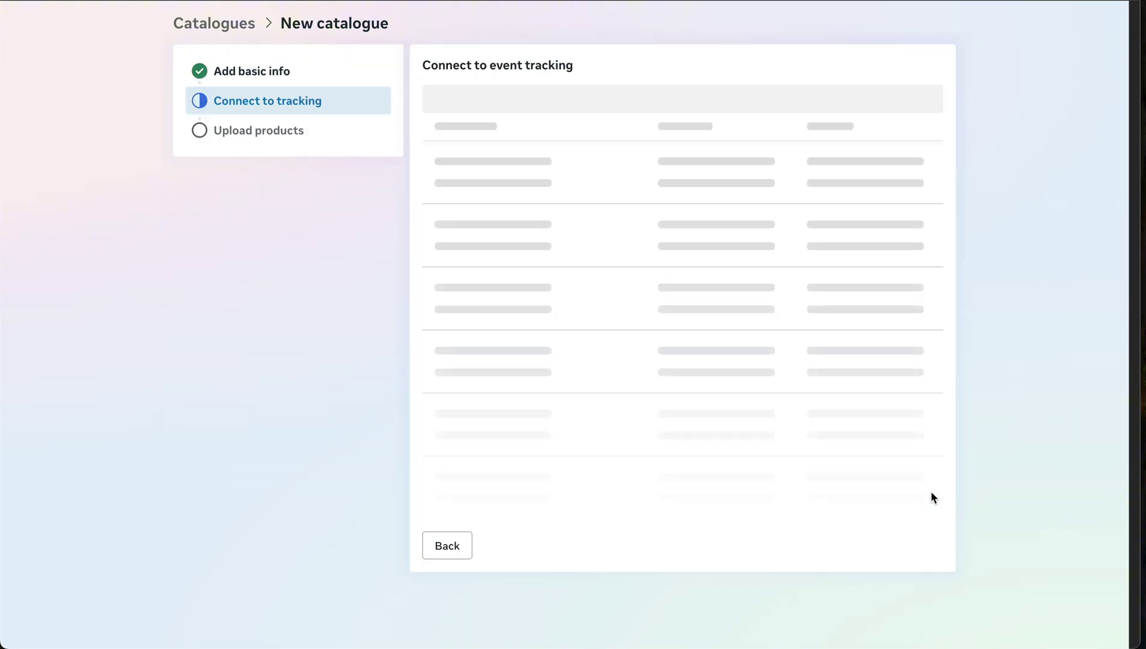
pyautogui.click(924, 276)
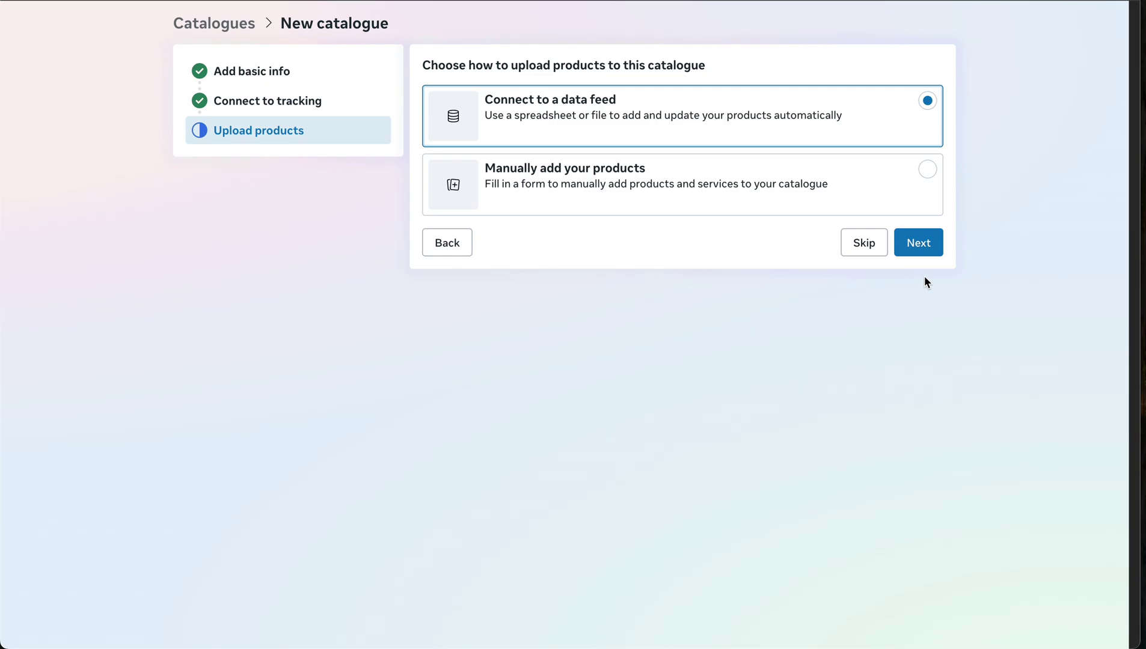
pyautogui.click(876, 204)
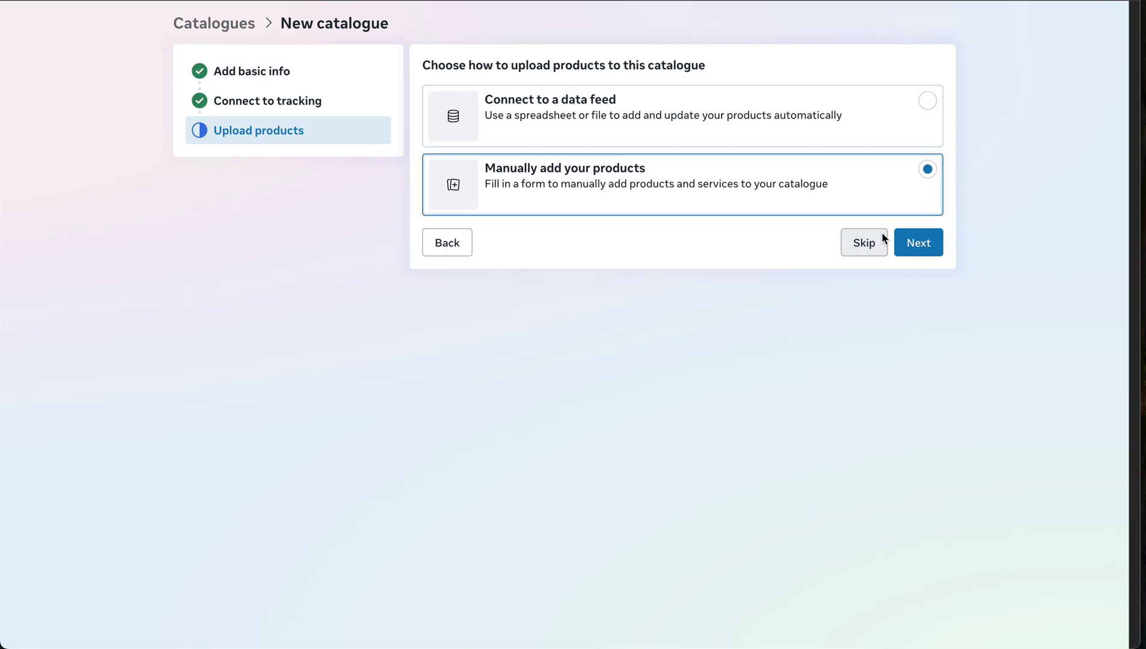
pyautogui.click(880, 243)
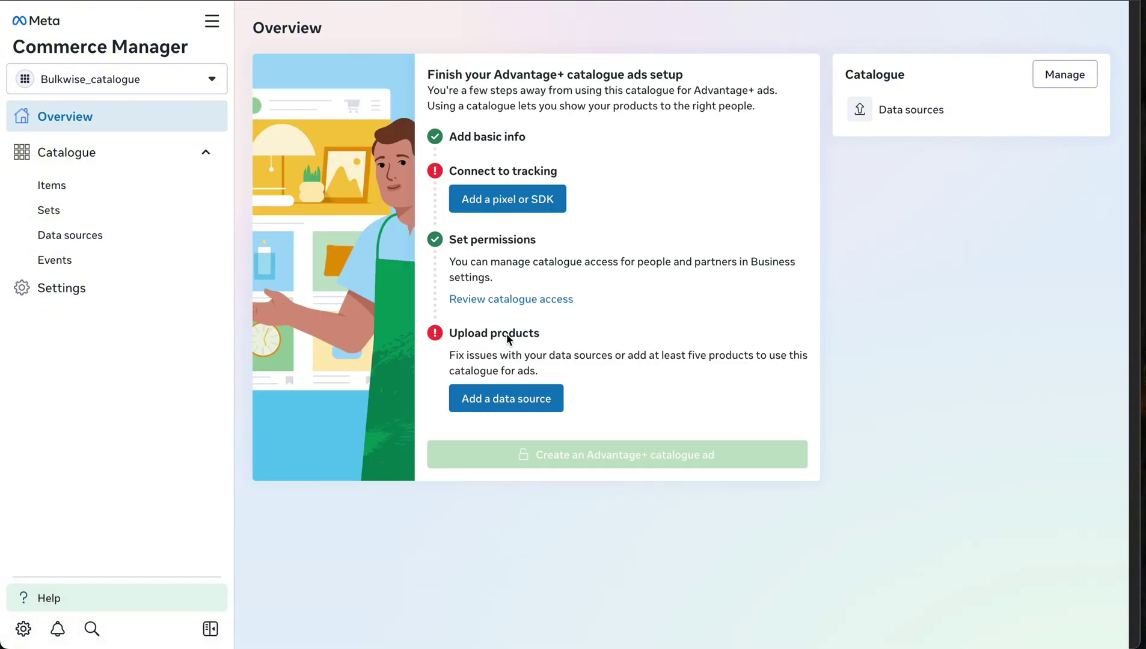
# Refresh the catalogue list, grant access to Bulkwise_catalogue and approve BULKWISE's access request
pyautogui.moveTo(396, 210); pyautogui.dragTo(570, 212)
pyautogui.click(730, 223)
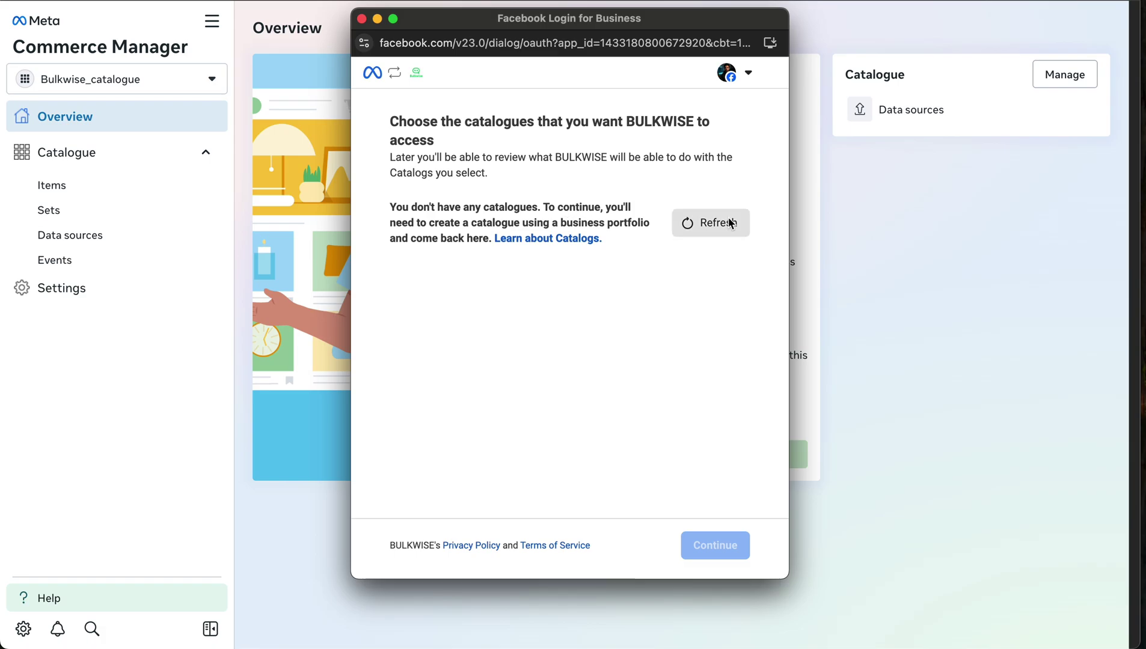
pyautogui.click(400, 244)
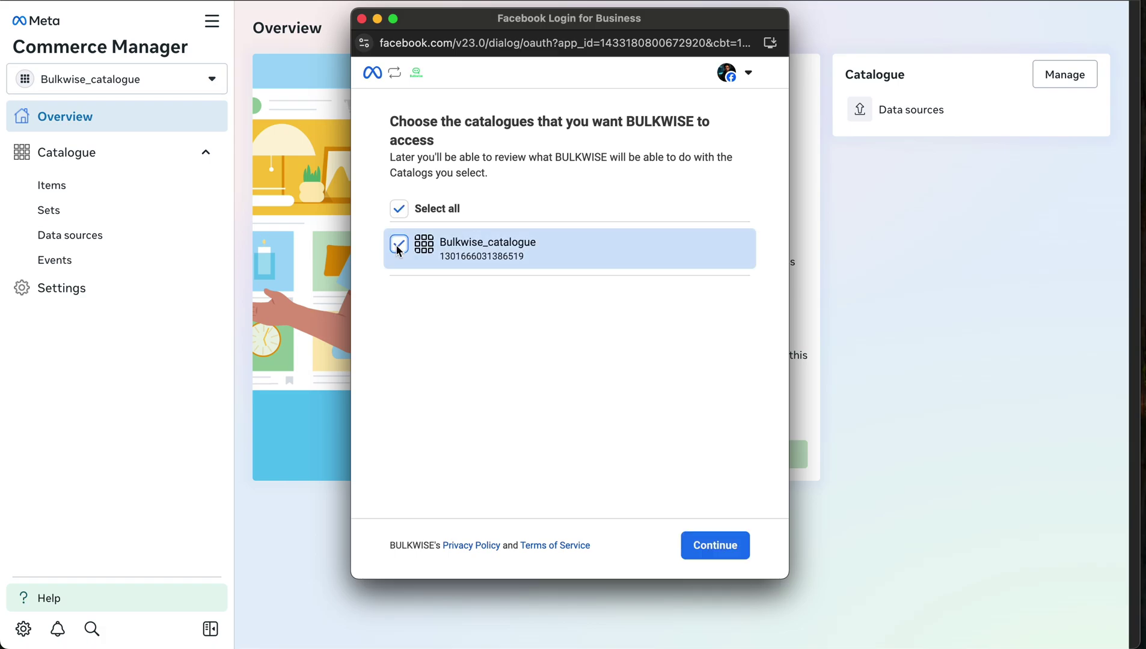
pyautogui.click(712, 551)
pyautogui.click(712, 551)
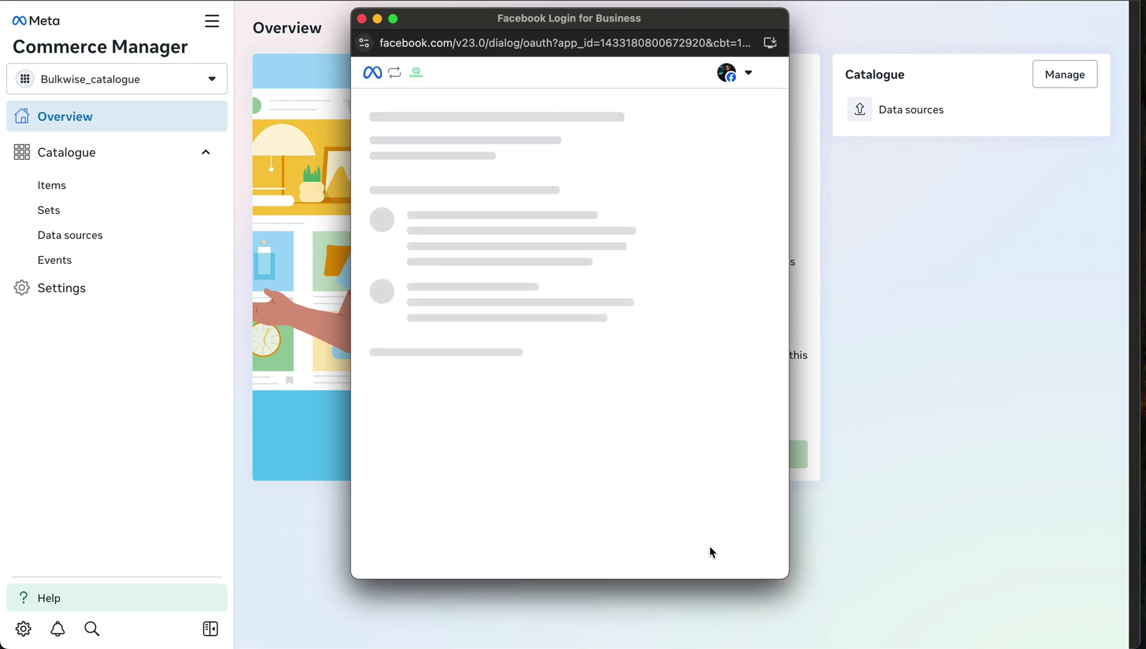
# Finish the Facebook signup and dismiss Bulkwise's connection Success message
pyautogui.moveTo(369, 240); pyautogui.dragTo(718, 242)
pyautogui.click(718, 242)
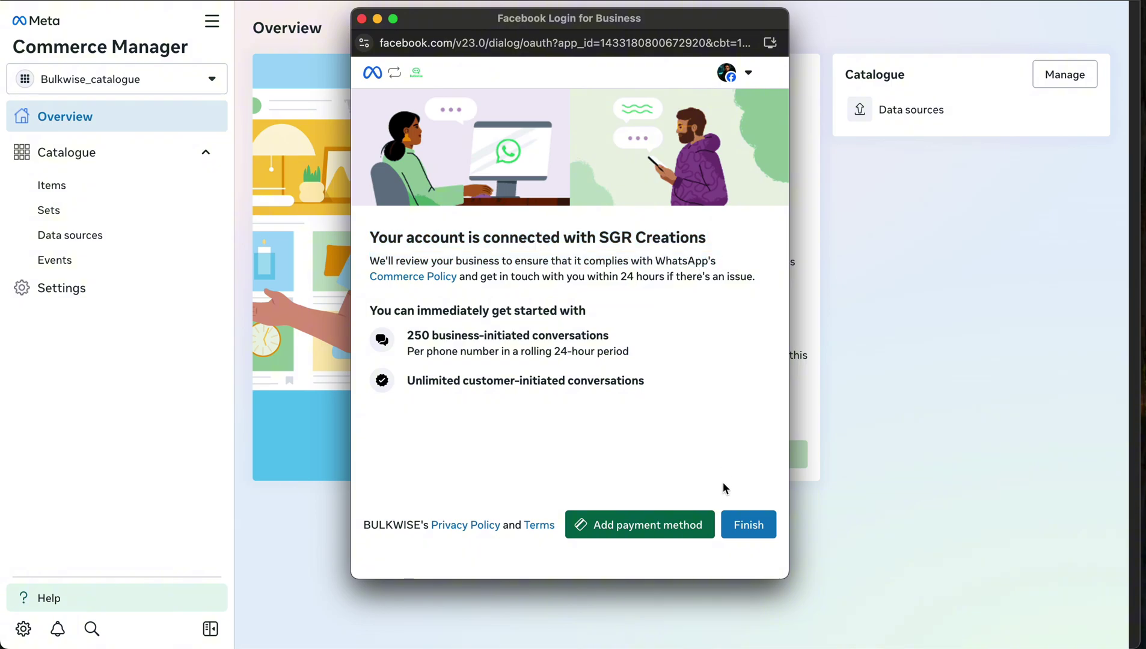
pyautogui.click(747, 526)
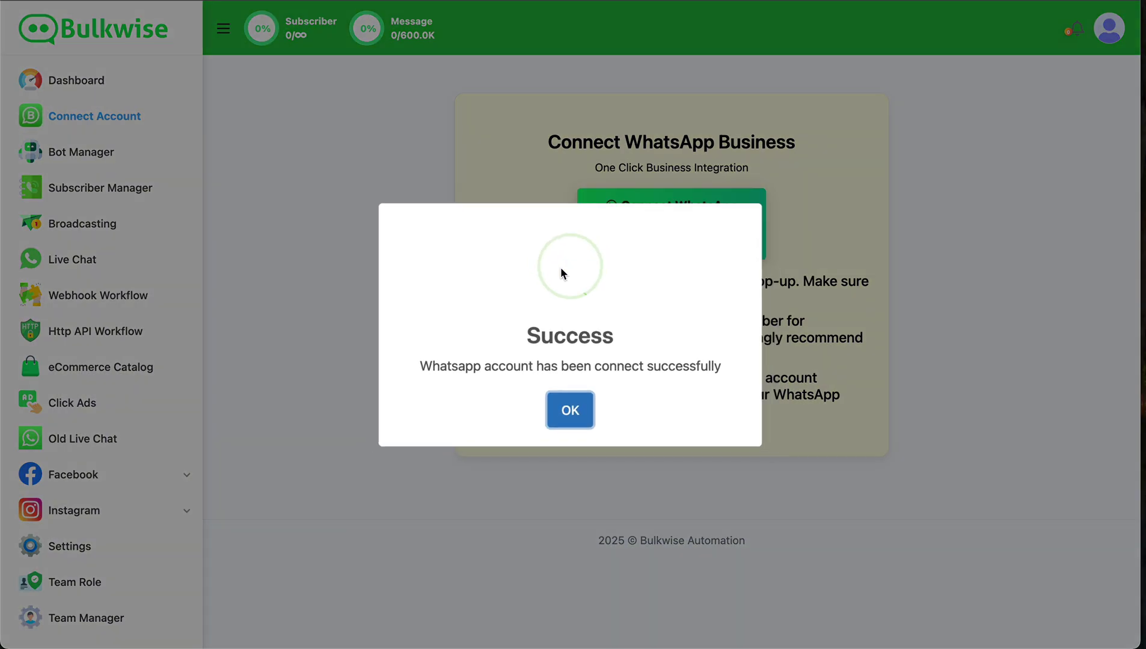
pyautogui.moveTo(525, 337); pyautogui.dragTo(573, 337)
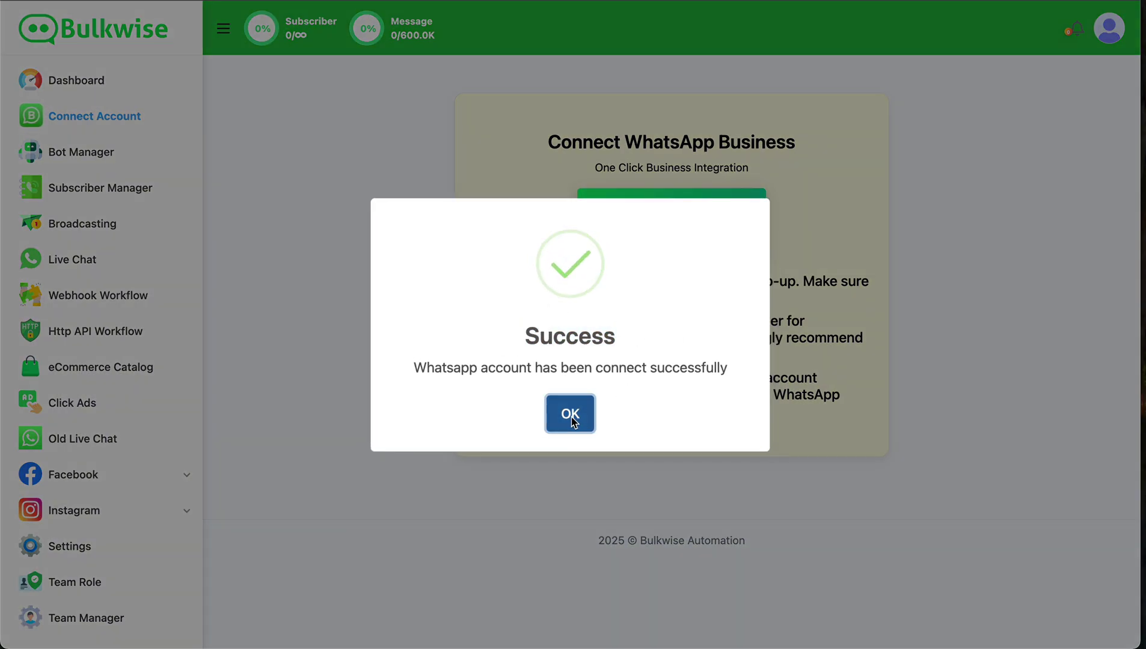
pyautogui.click(572, 420)
pyautogui.scroll(-4, 572, 423)
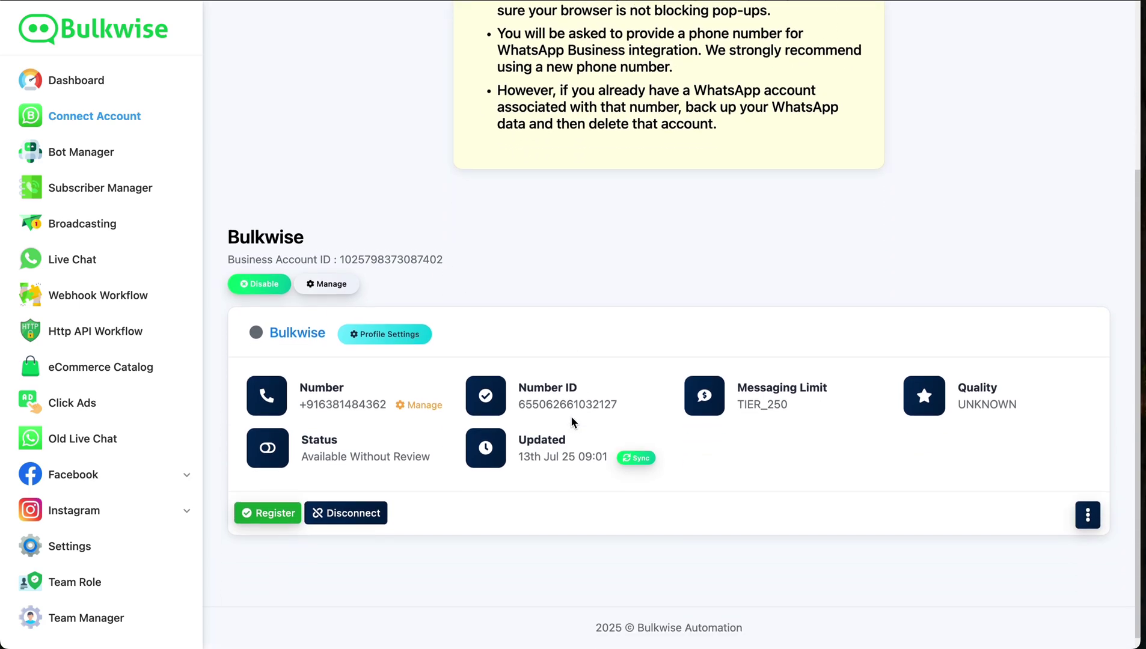